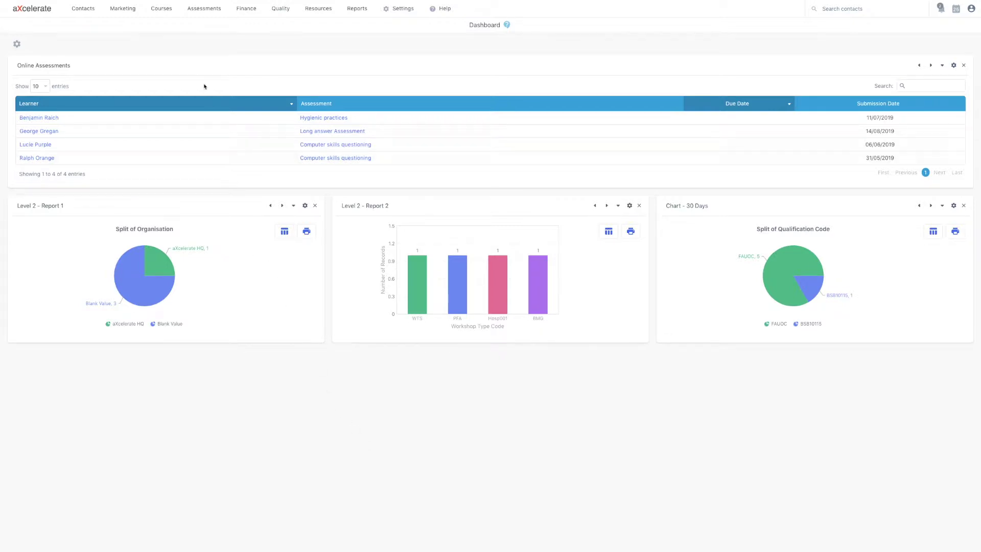
Start a new In-House workshop of type BFA - Basic First Aid from Courses > Add Workshop.
left_click(158, 14)
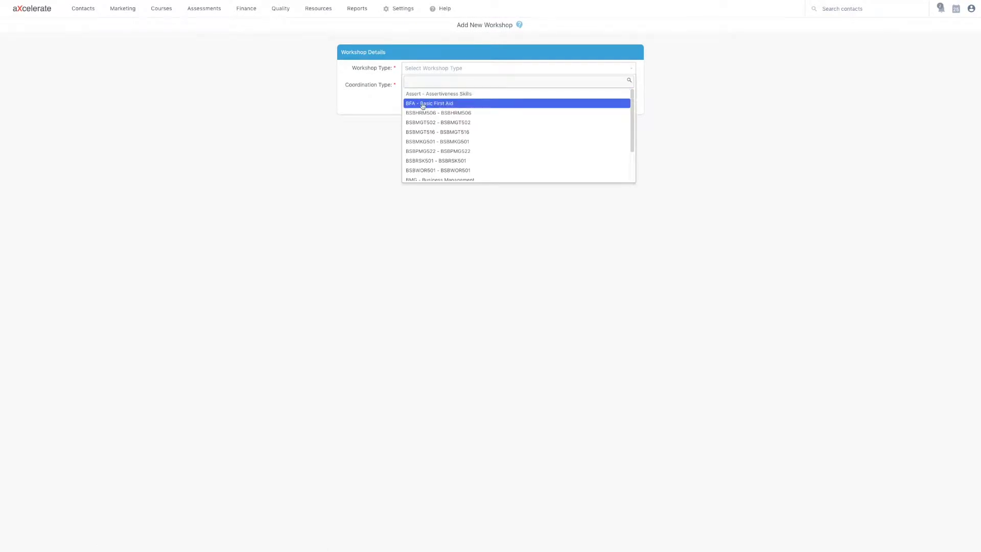
left_click(422, 103)
left_click(422, 99)
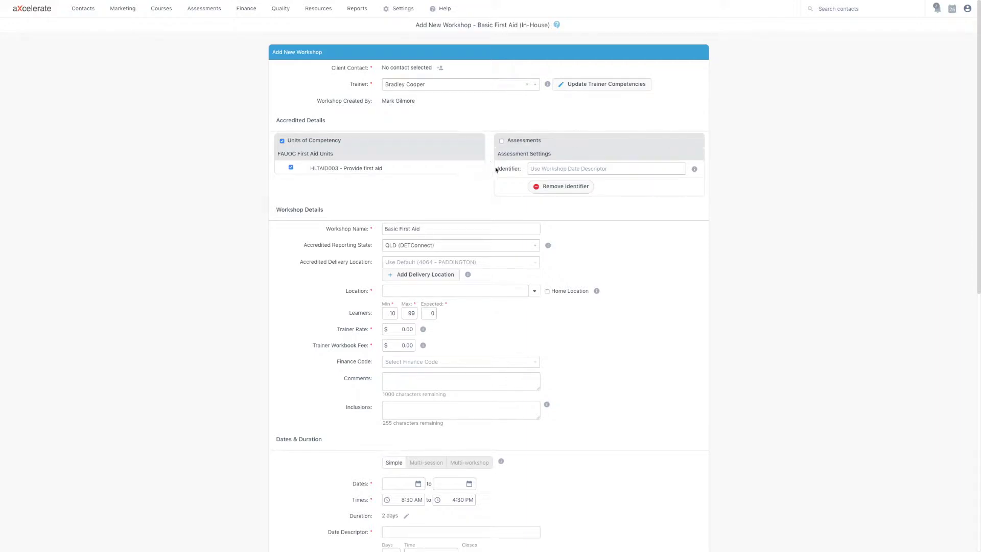
Search by name and attach the Quinn University person as the client contact.
left_click(439, 68)
type("harley")
key("Return")
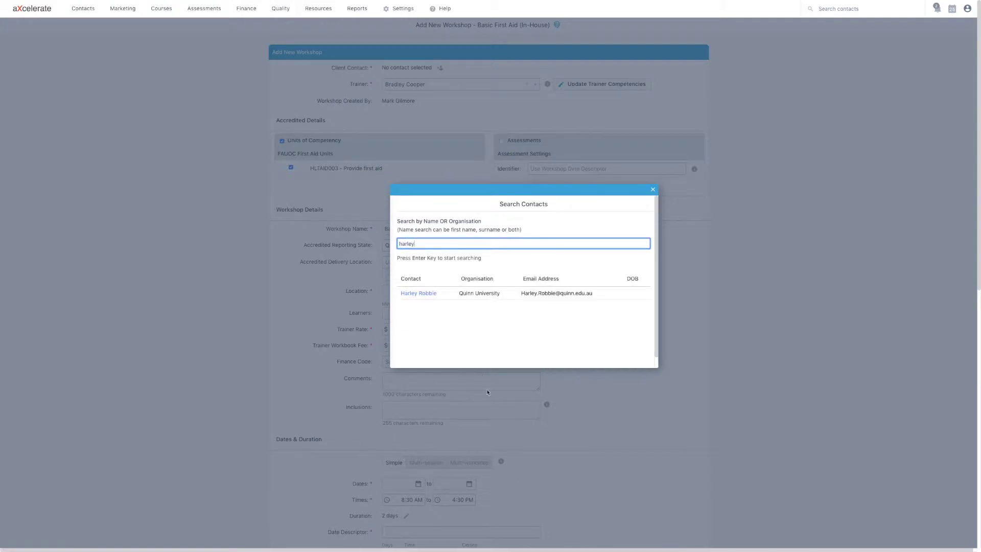
left_click(418, 292)
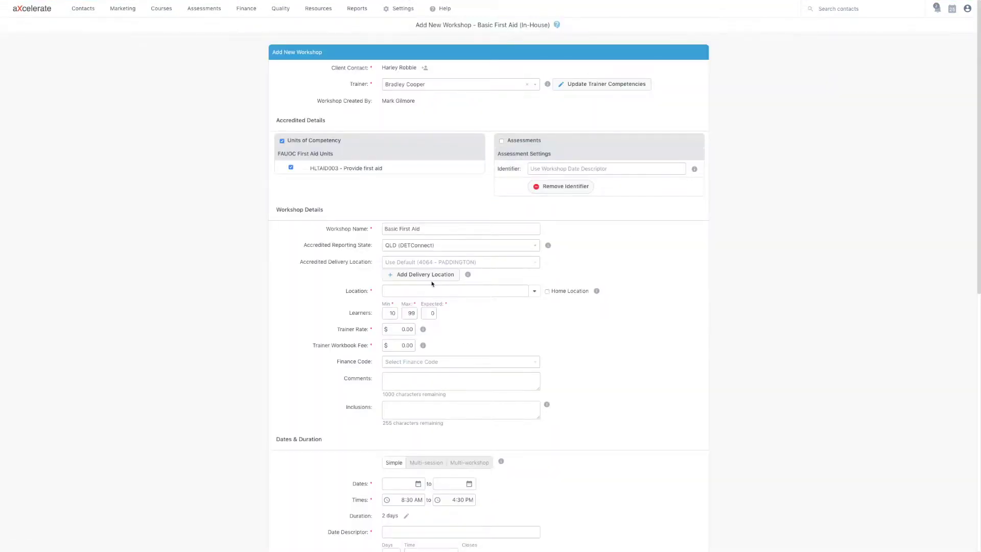
Replace the default trainer with a different staff member from the Trainer list.
left_click(450, 82)
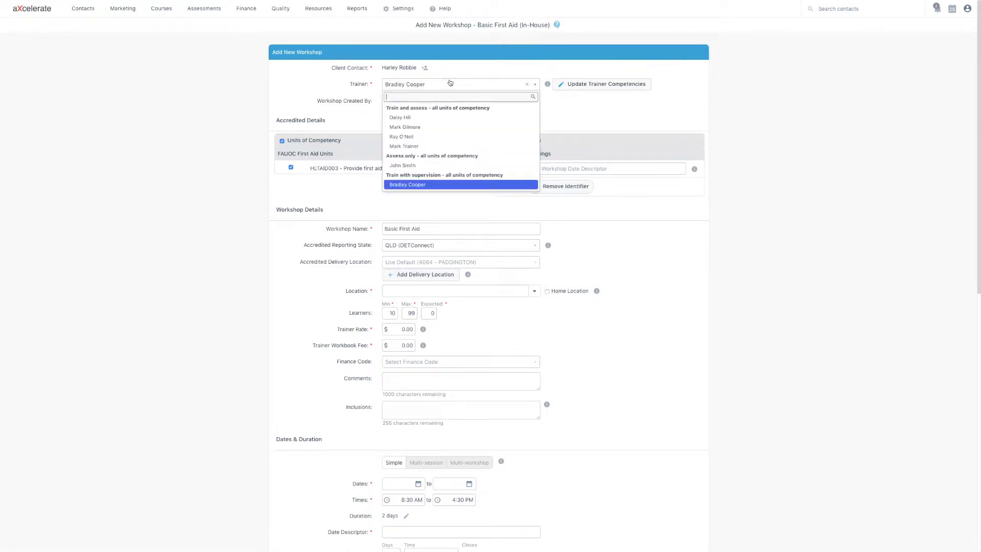
left_click(419, 145)
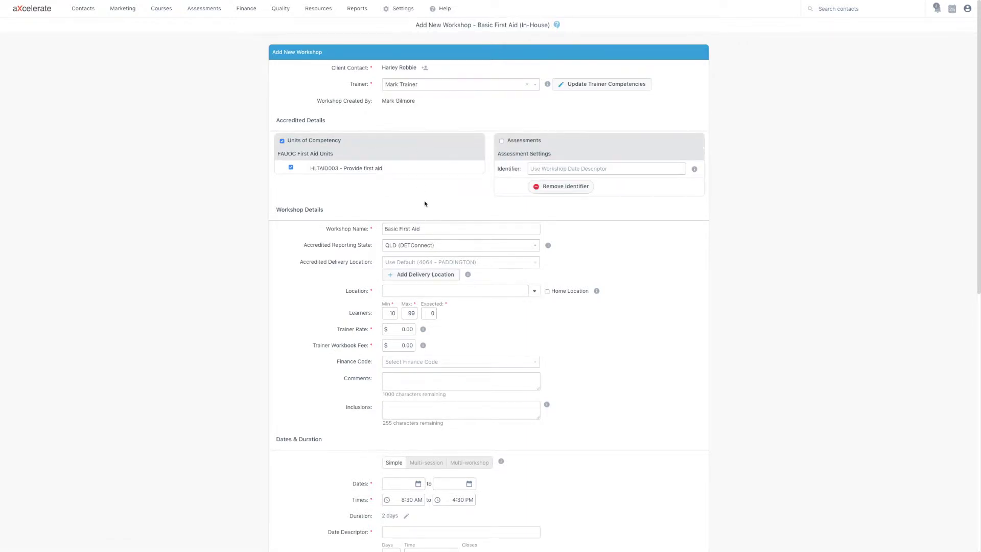
scroll(417, 210, "down", 2)
Set location to Classroom, expected learners to 15 and trainer rate to 150.00.
scroll(418, 211, "down", 4)
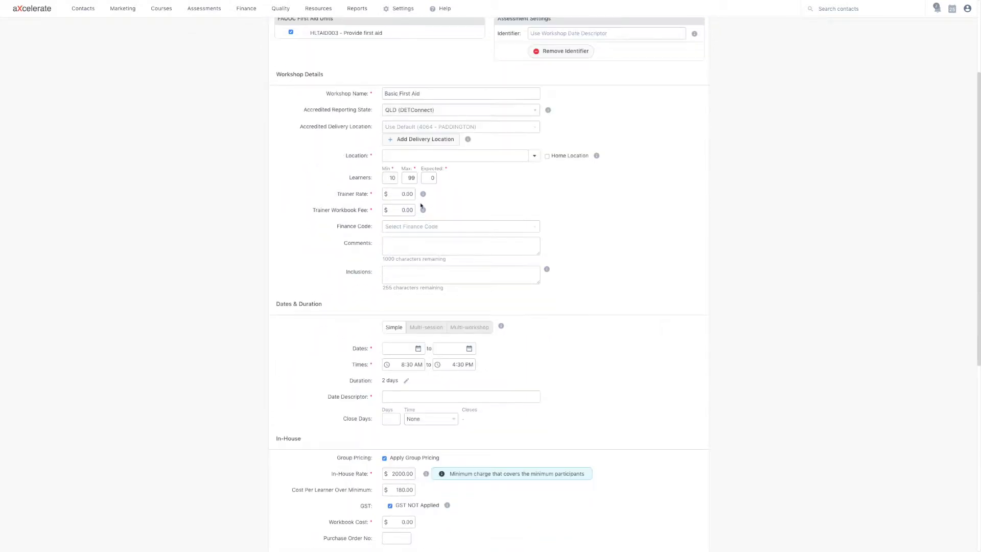
left_click(534, 156)
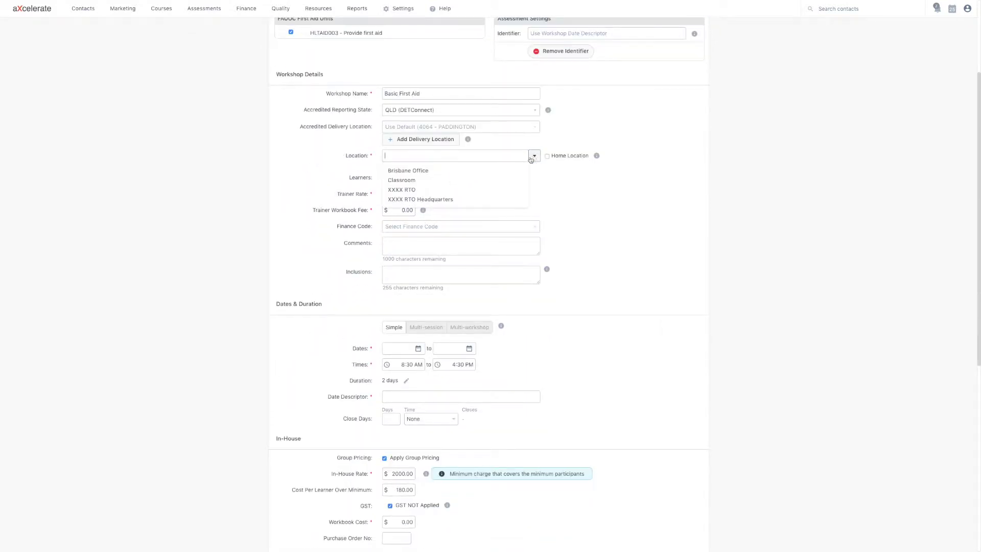
left_click(473, 180)
double_click(429, 178)
type("15")
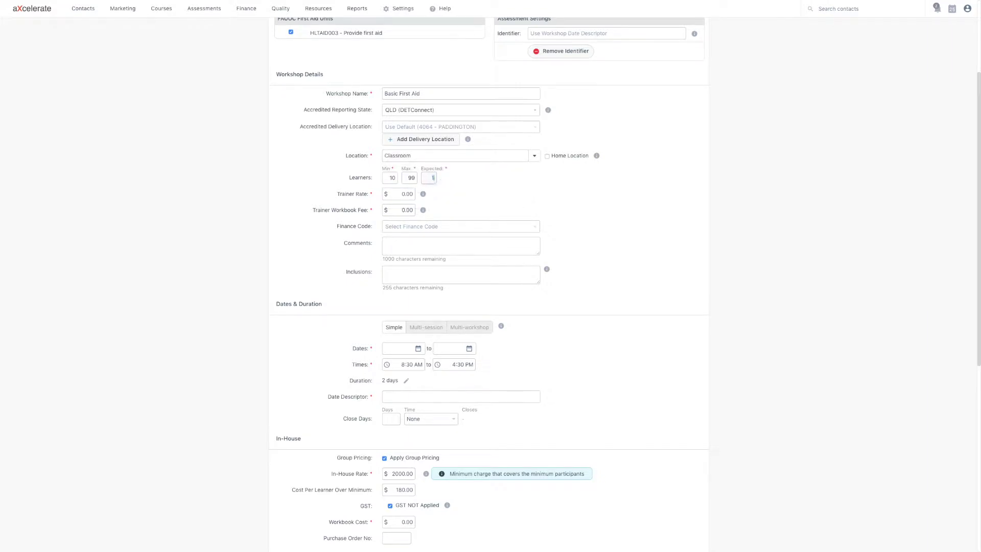
left_click(398, 195)
type("15")
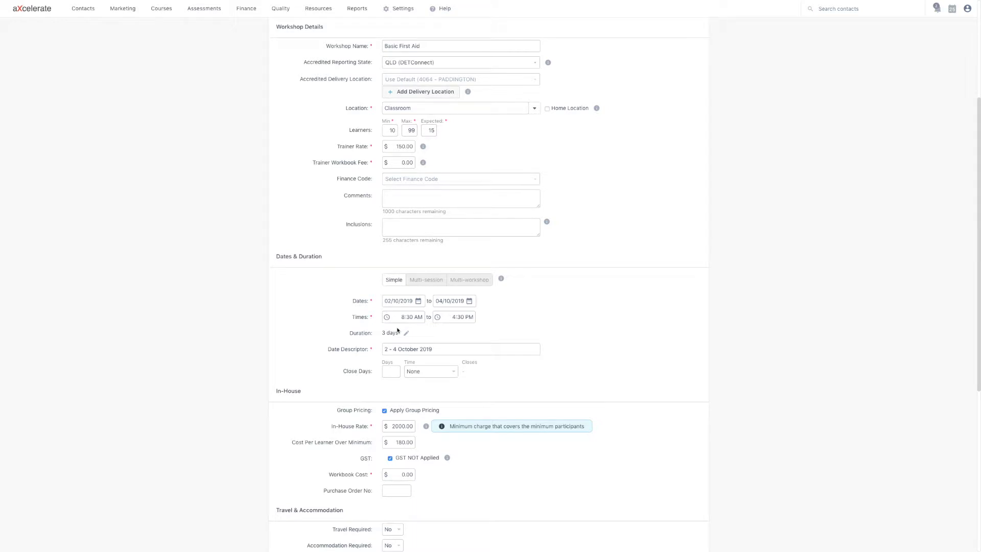
Make the dates two sessions: 02/10/2019 8:30 AM–4:30 PM and 04/10/2019 10:00 AM–2:00 PM.
left_click(431, 282)
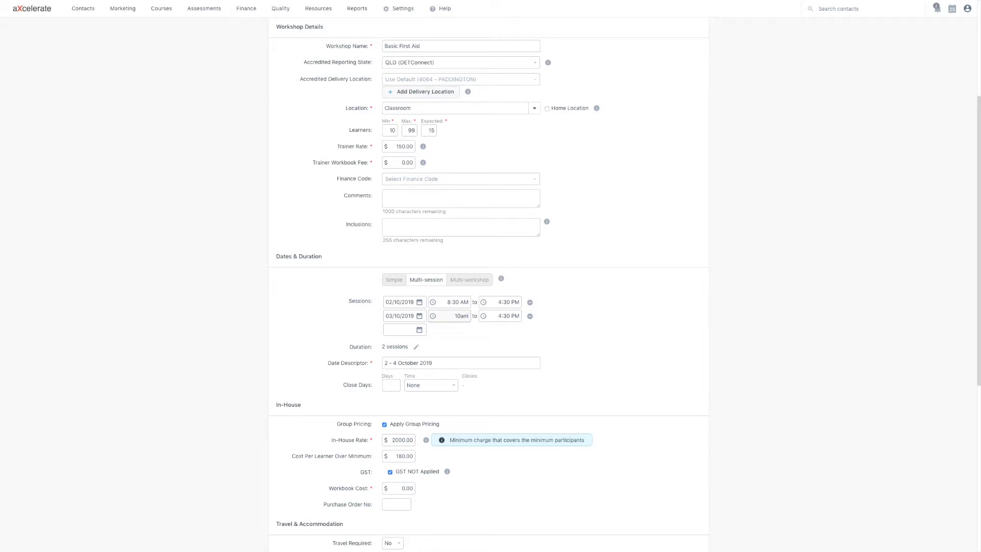
key("Tab")
type("2pm")
key("Tab")
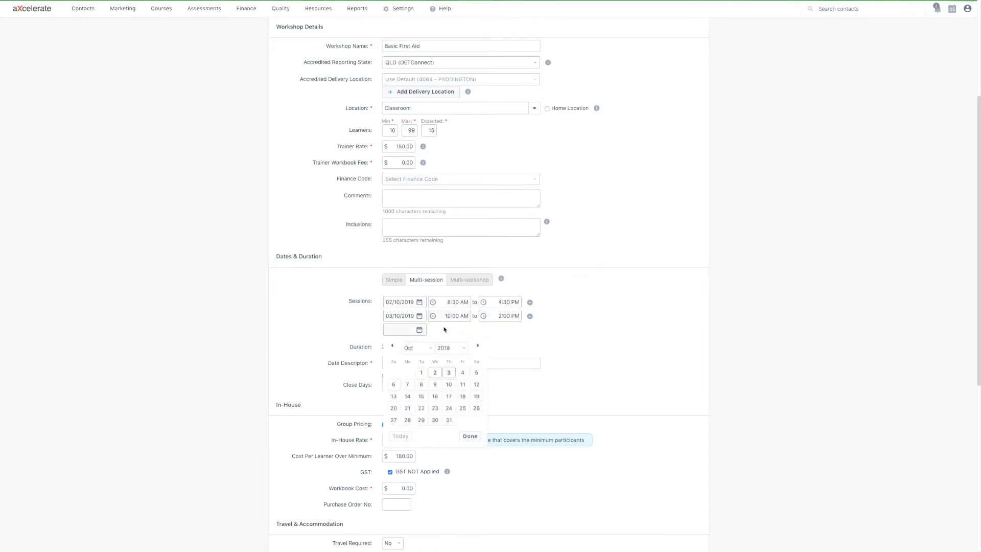
left_click(462, 372)
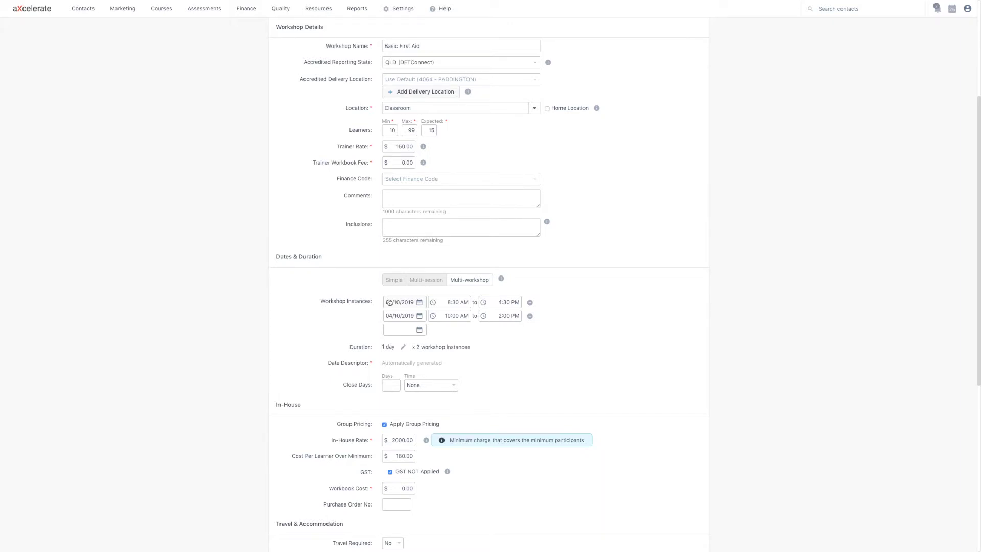
left_click(424, 281)
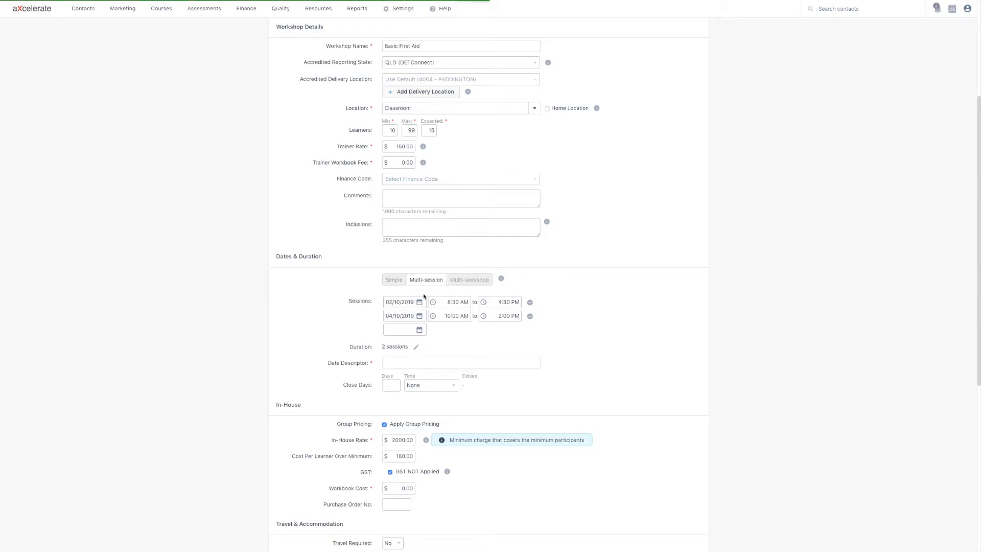
Enter '2nd to 4th October' as the workshop's date descriptor.
left_click(384, 363)
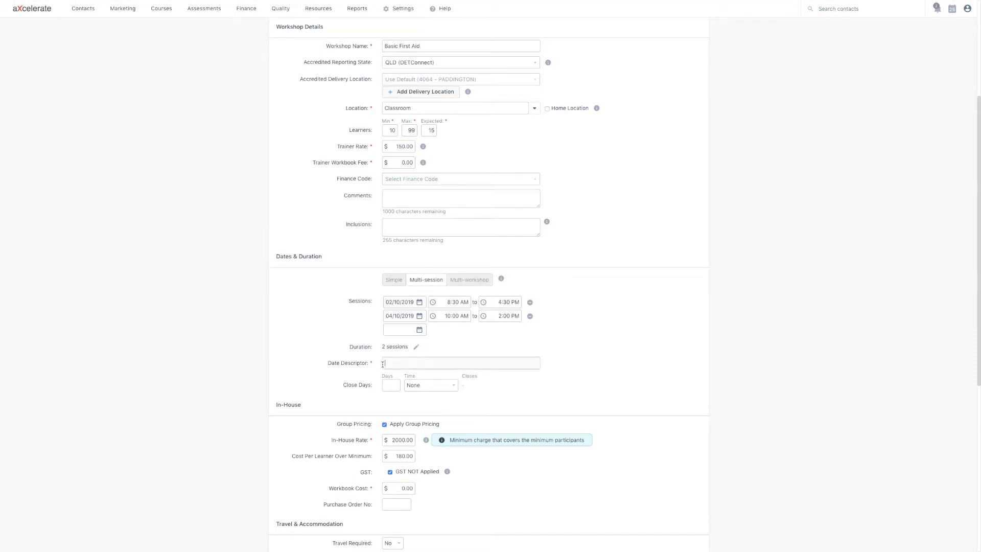
type("2nd to 4th October")
scroll(383, 356, "down", 1)
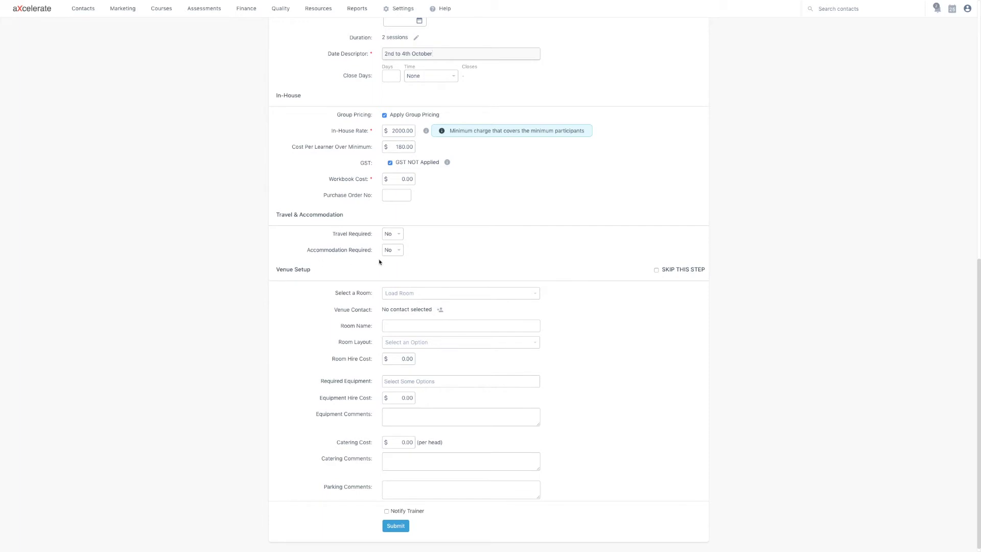
Tick SKIP THIS STEP for Venue Setup and leave Notify Trainer unticked.
left_click(668, 271)
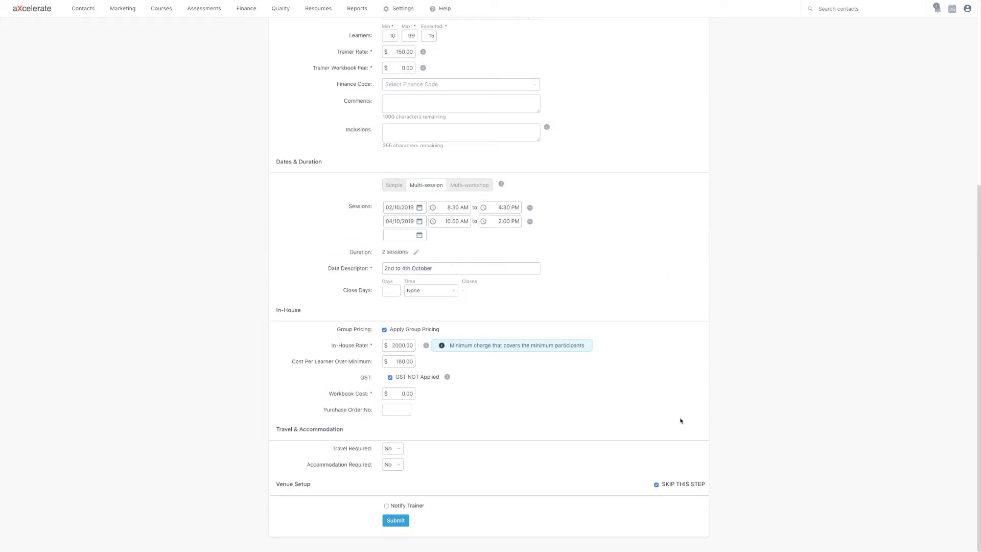
left_click(672, 484)
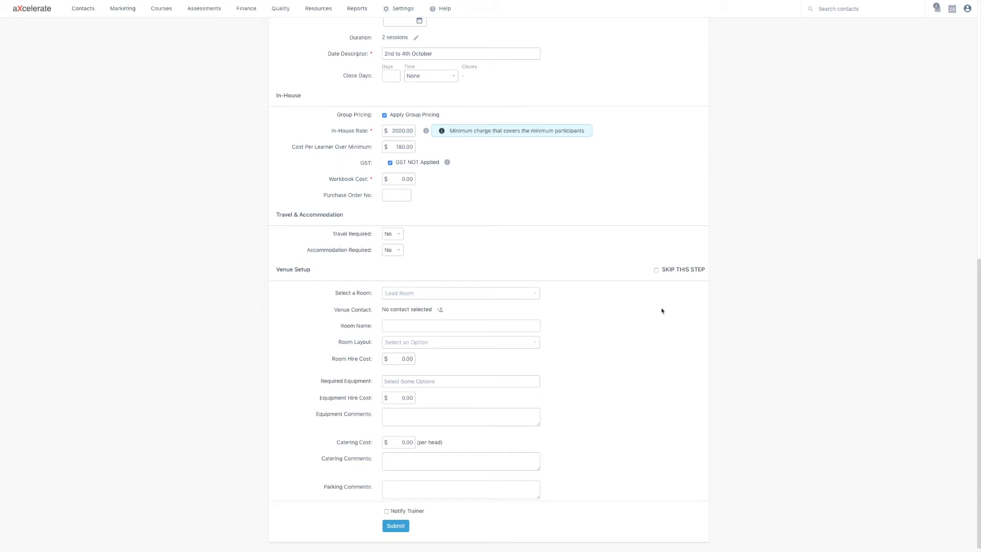
left_click(668, 272)
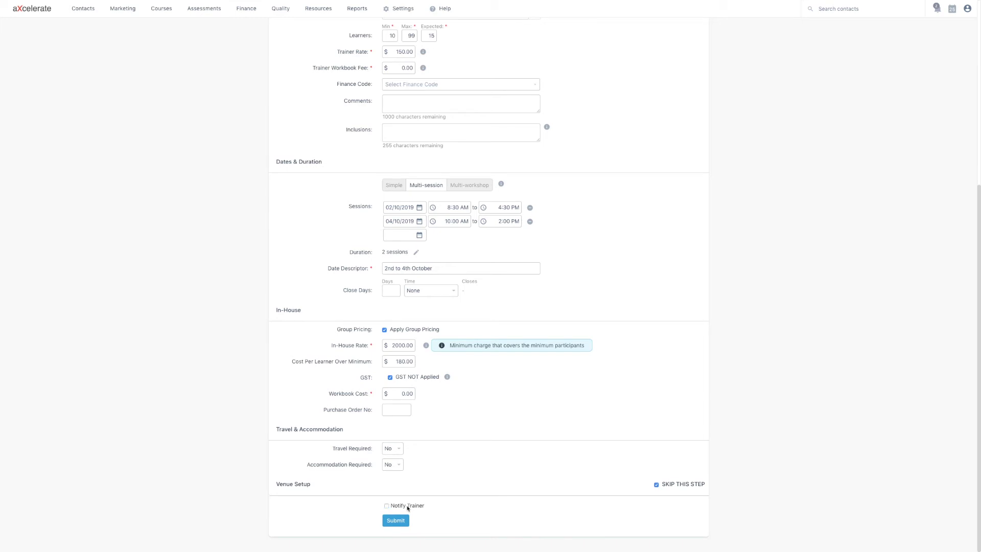
left_click(407, 507)
left_click(407, 508)
Submit the form to save the Basic First Aid workshop.
left_click(396, 521)
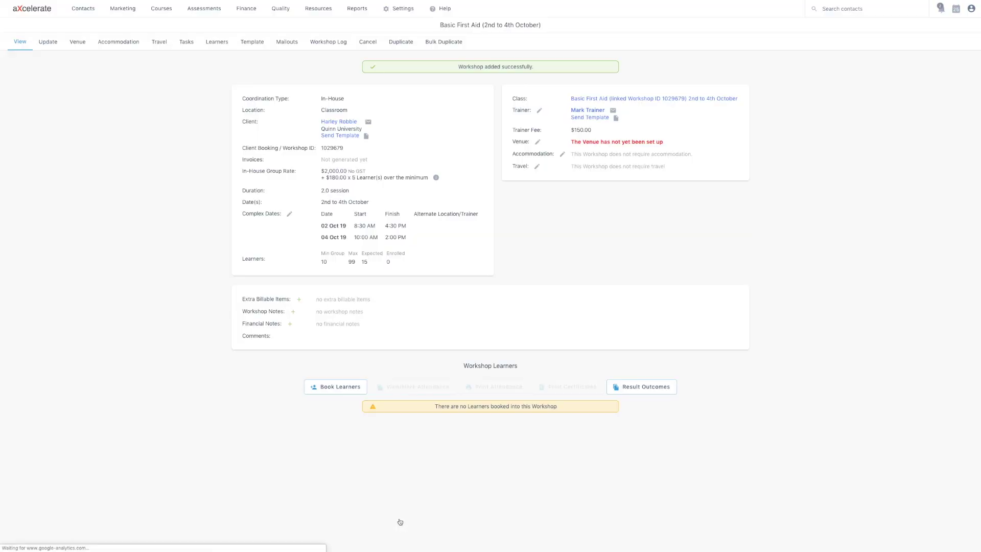